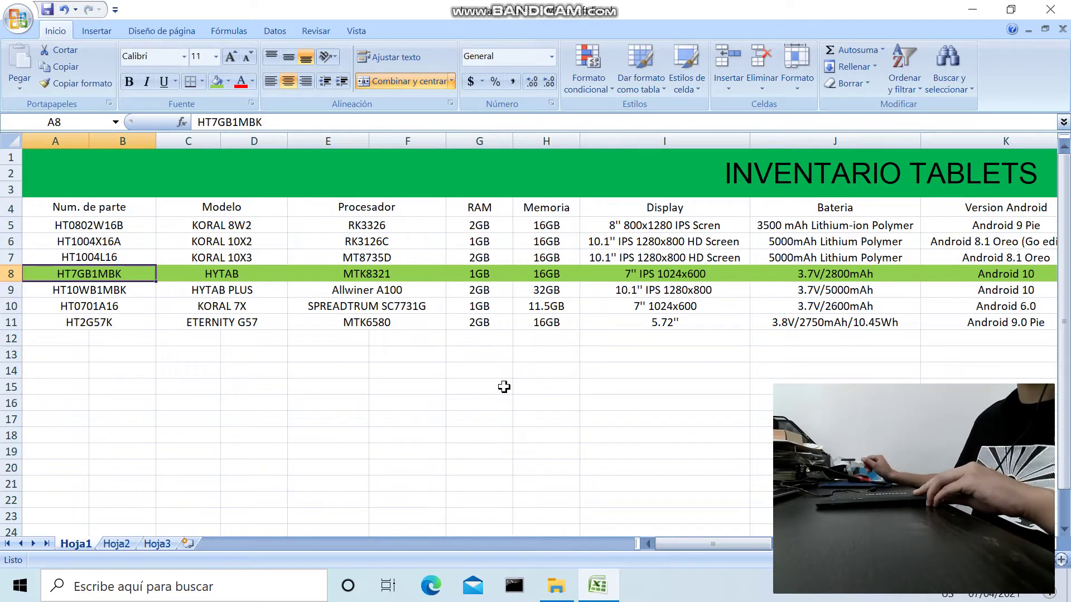
Examine the HT7GB1MBK tablet's row in the inventory, from its hardware specifications to its firmware tool and firmware files.
key(Right)
key(Right)
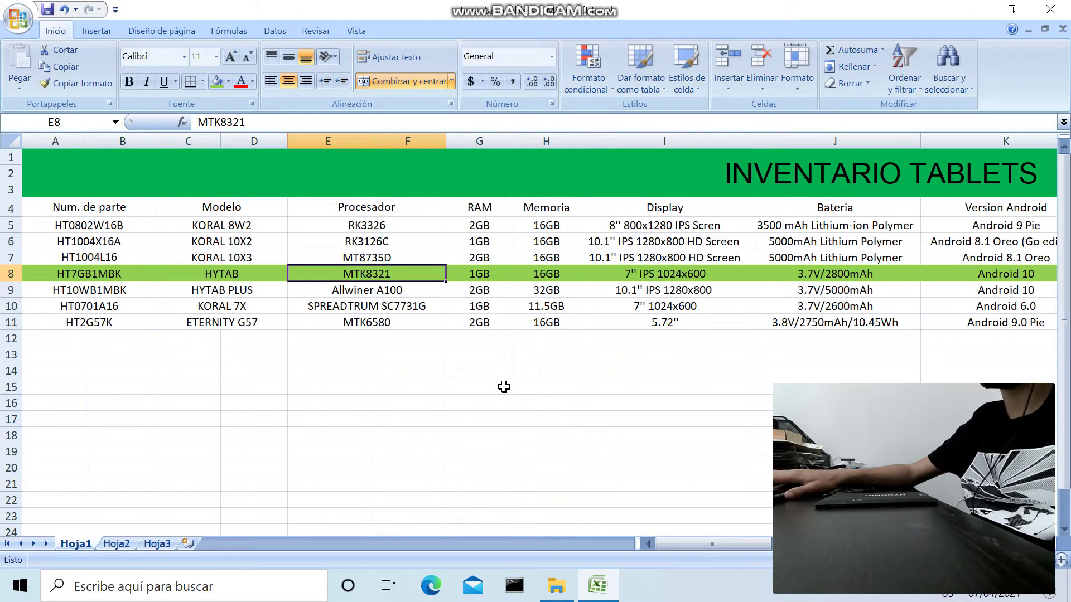
key(Right)
key(Right)
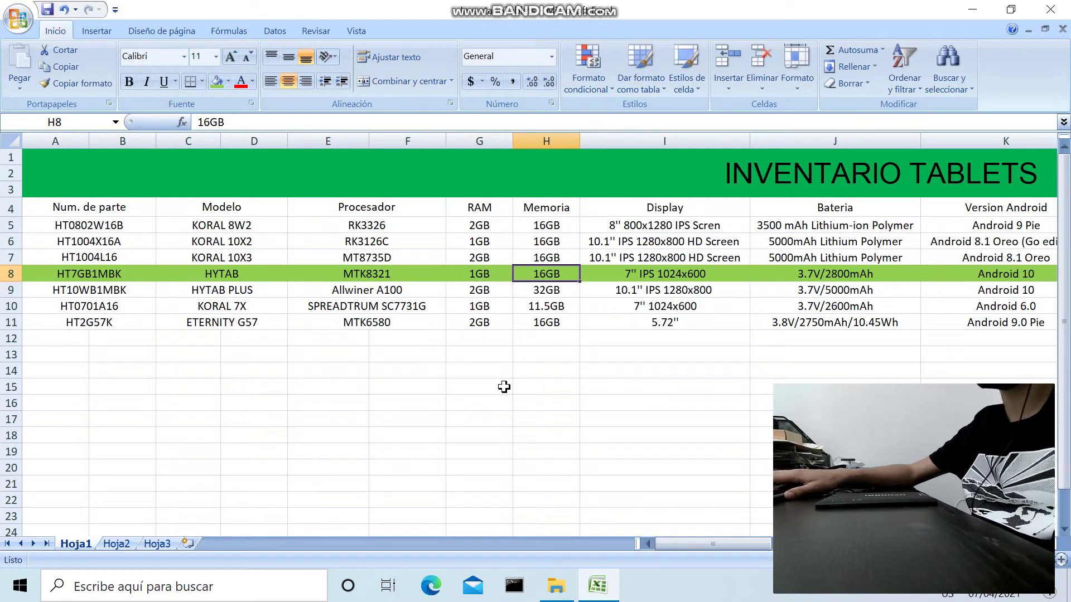
key(Right)
key(Right)
key(Right)
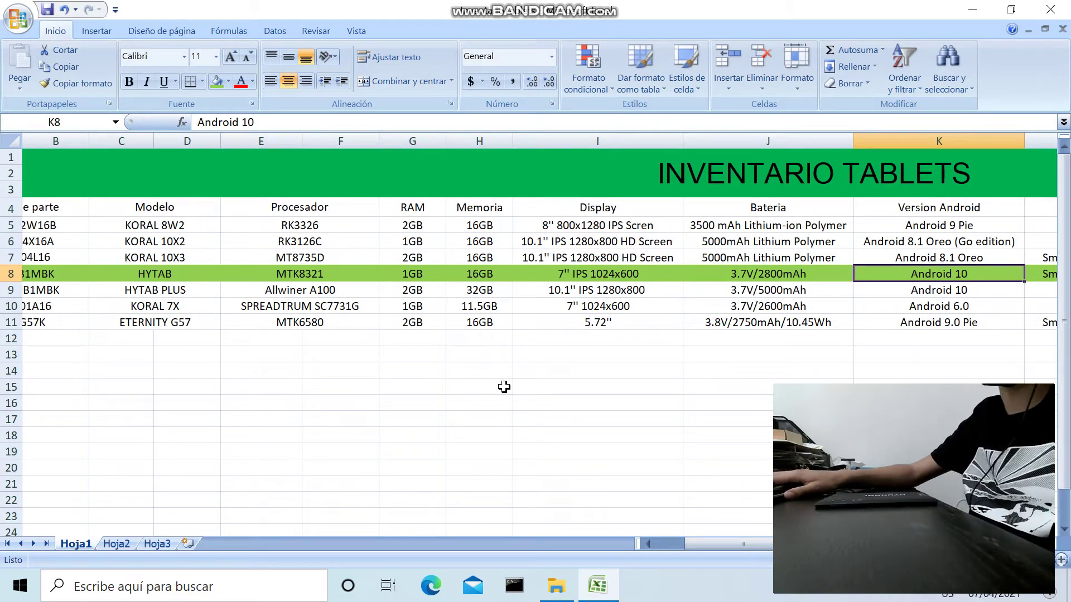
key(Right)
key(Right)
key(Left)
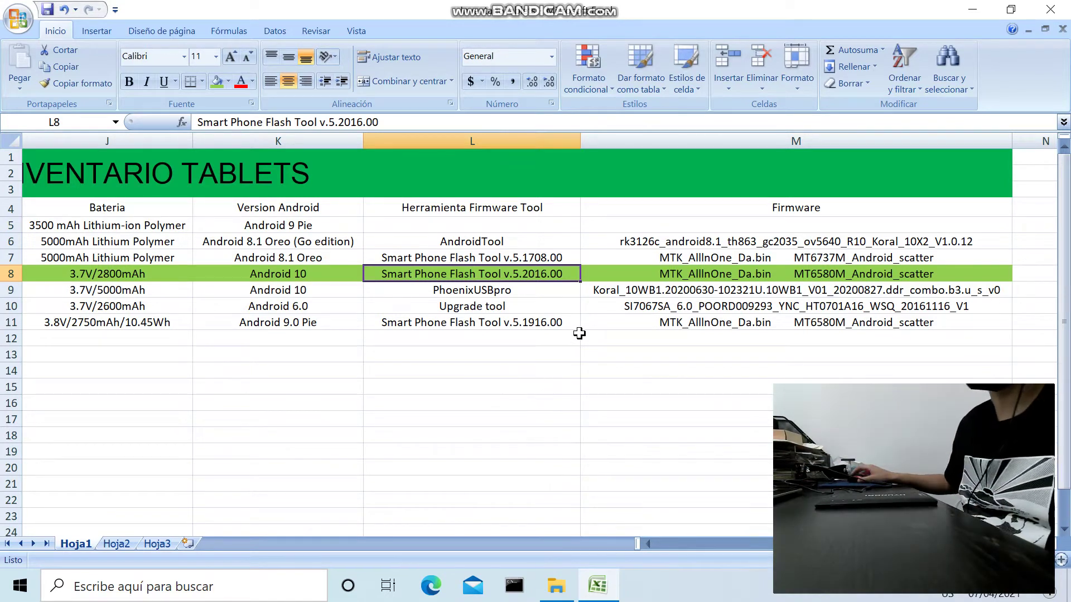
key(Right)
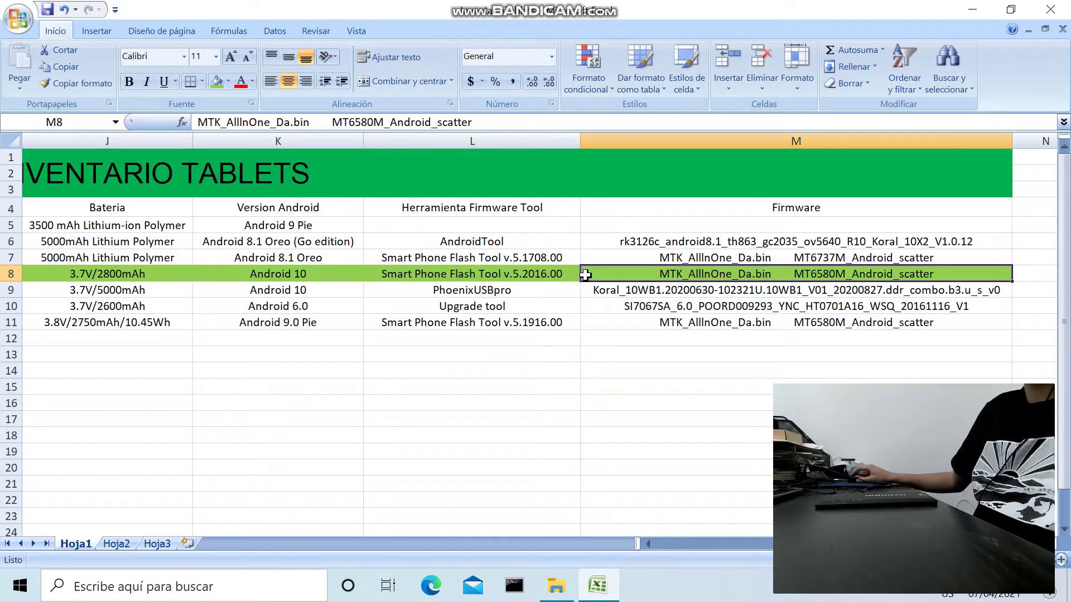
click(498, 275)
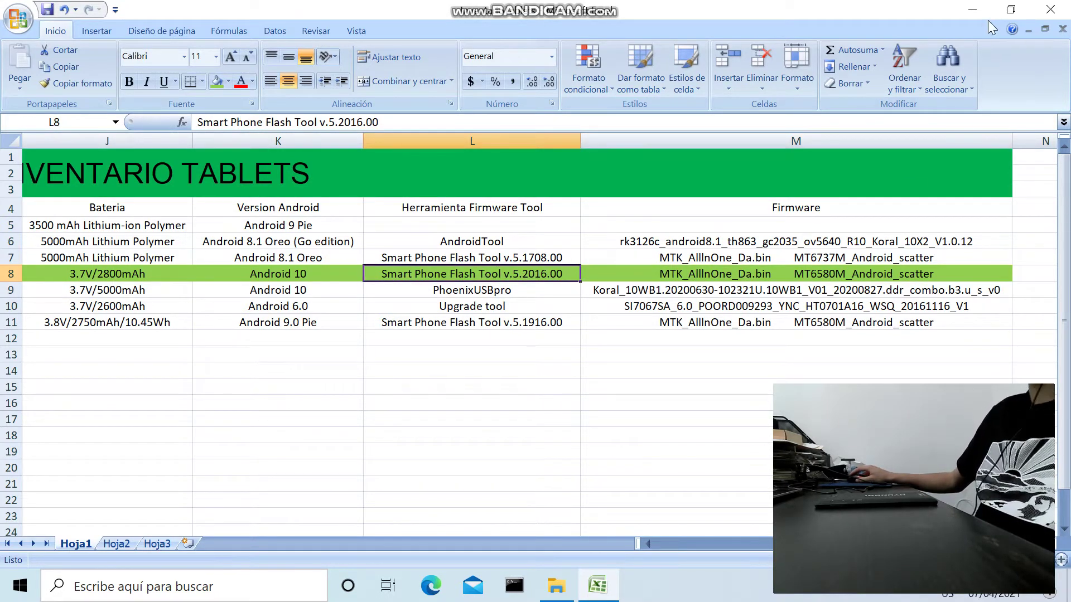
Minimize the spreadsheet and open the MTK_USB_All_v1.0.8 folder inside the desktop's HT7GB1MBK TABLET folder.
click(971, 11)
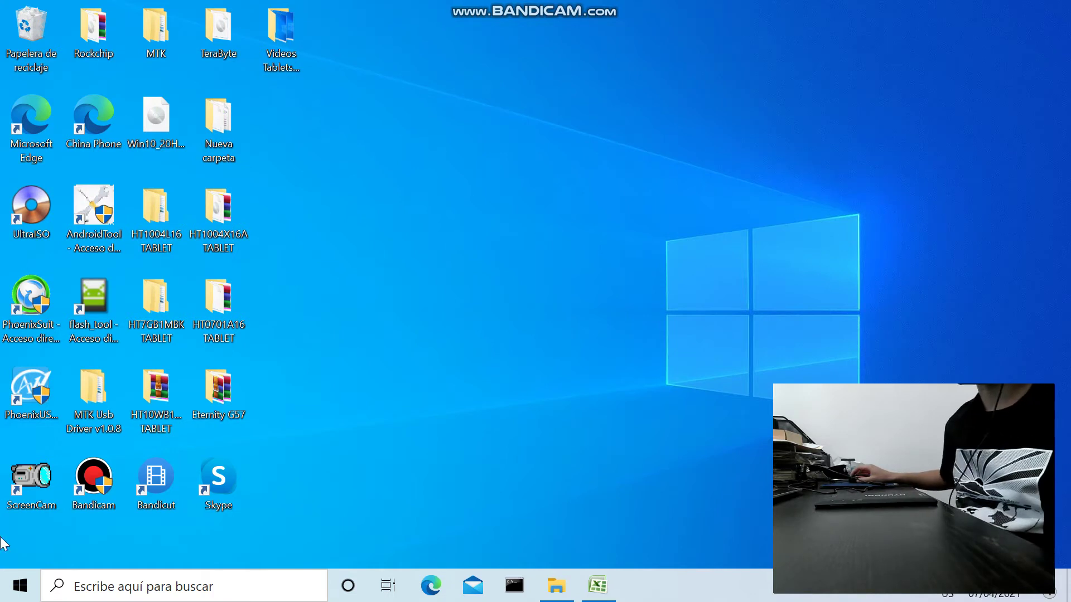
double_click(151, 306)
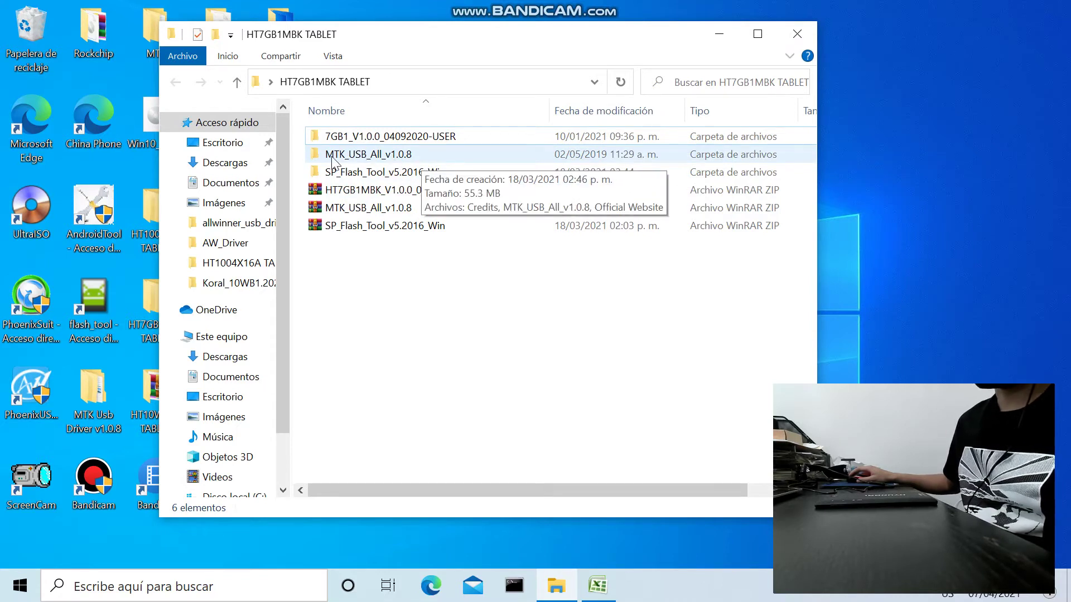
double_click(419, 161)
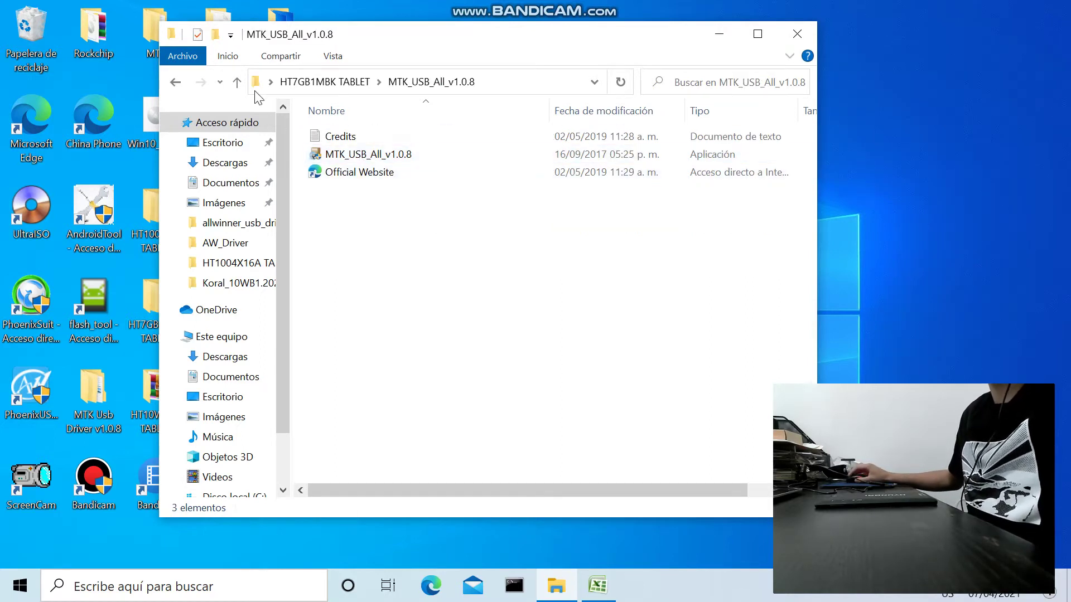
click(175, 82)
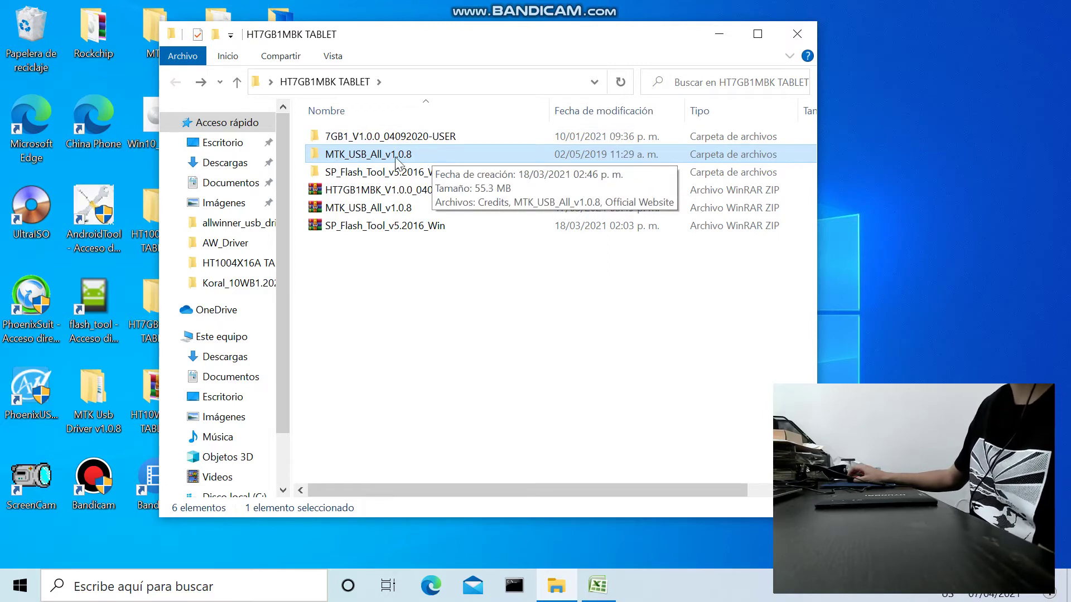
double_click(418, 154)
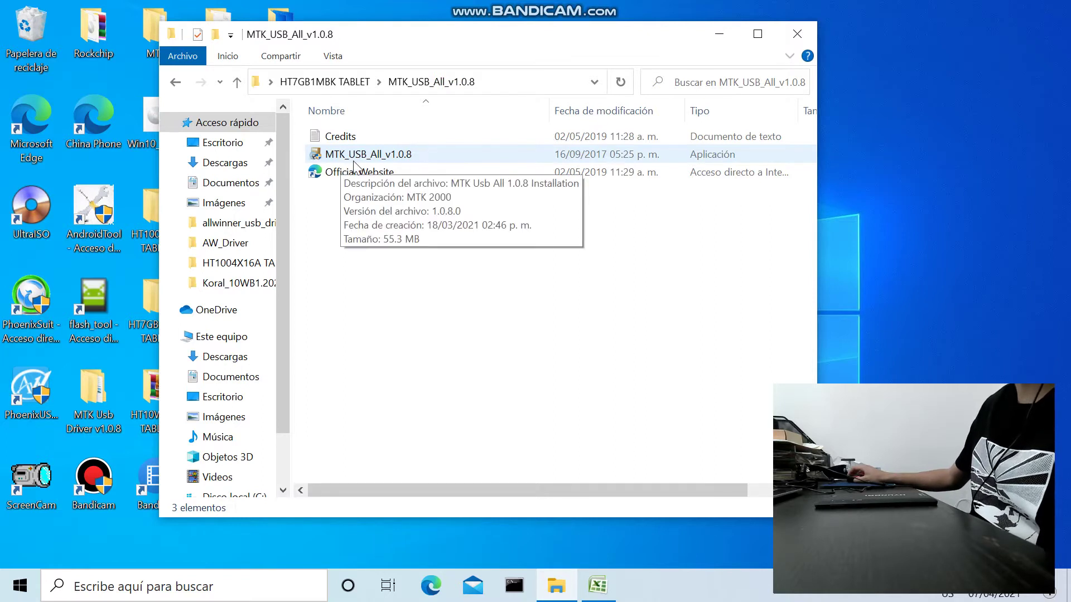
Install the MTK USB drivers by running MTK_USB_All_v1.0.8 as administrator, accepting the agreement and keeping the proposed desktop destination.
click(390, 158)
right_click(390, 158)
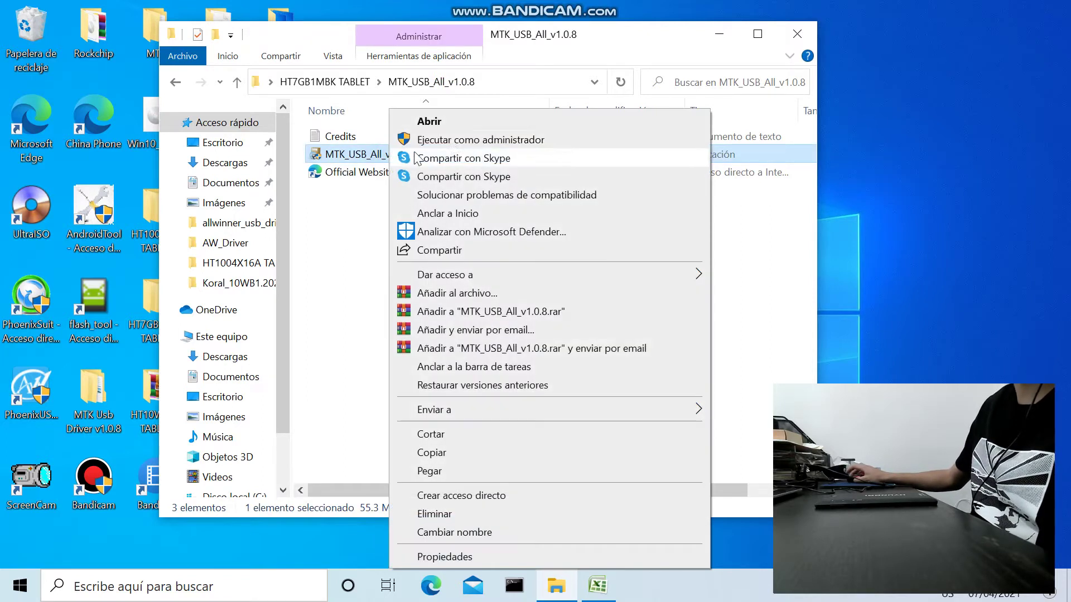
click(454, 139)
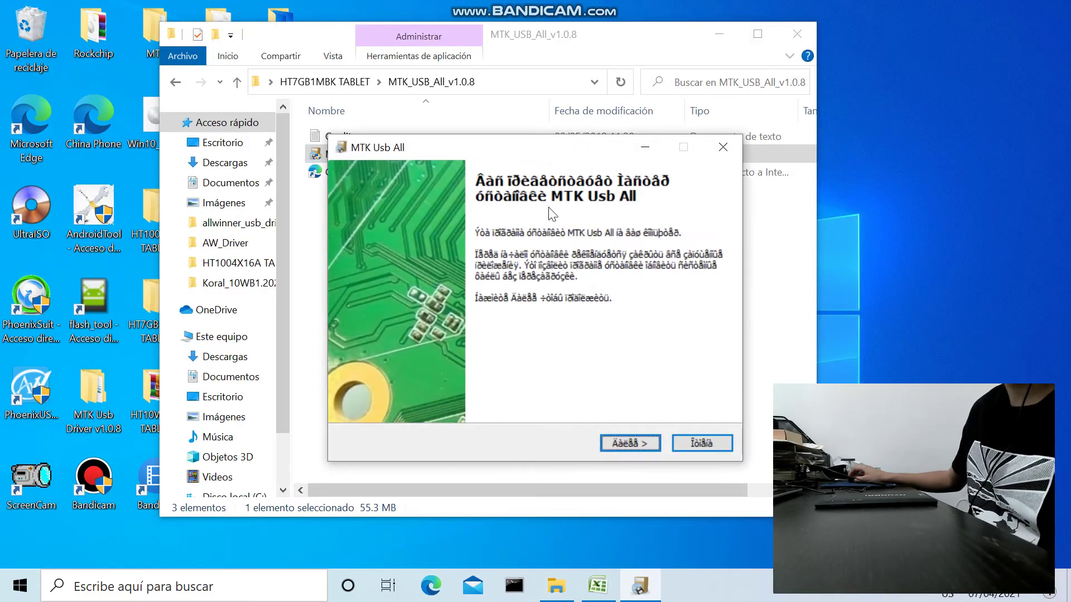
click(626, 444)
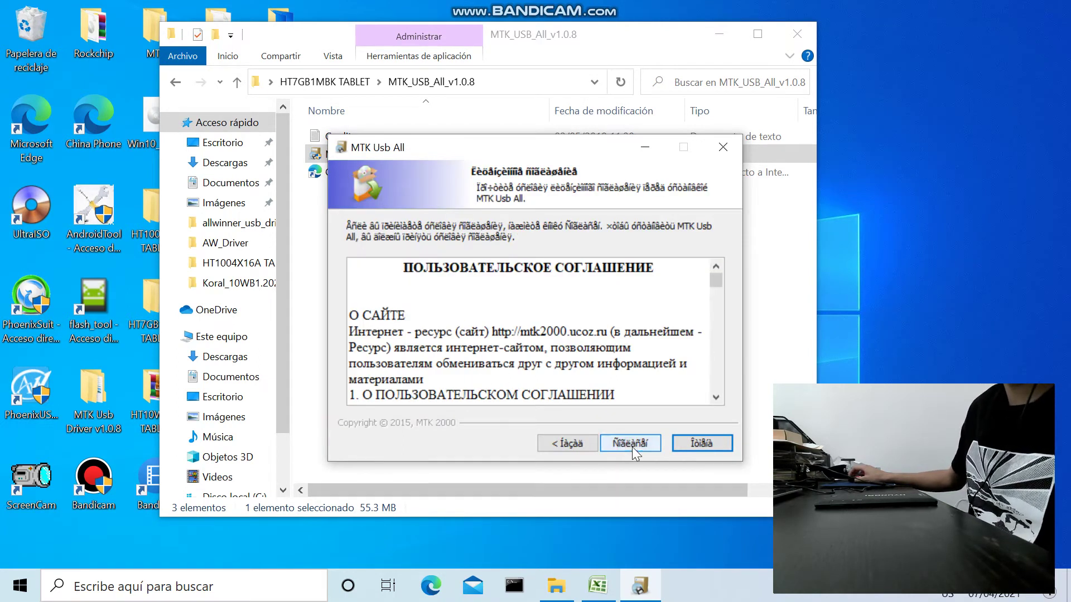
click(633, 446)
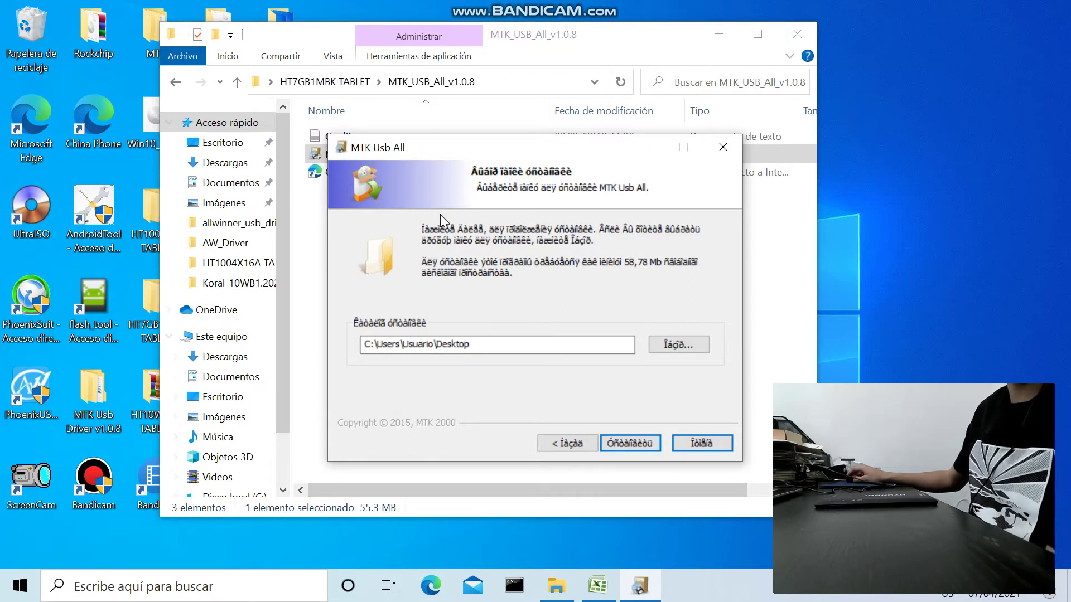
click(629, 444)
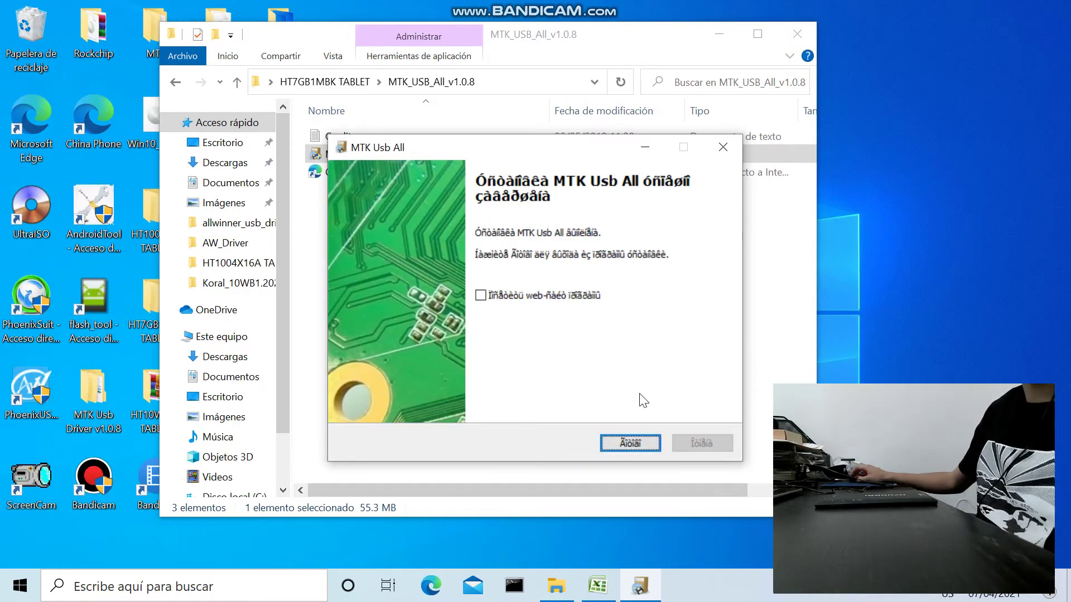
click(721, 148)
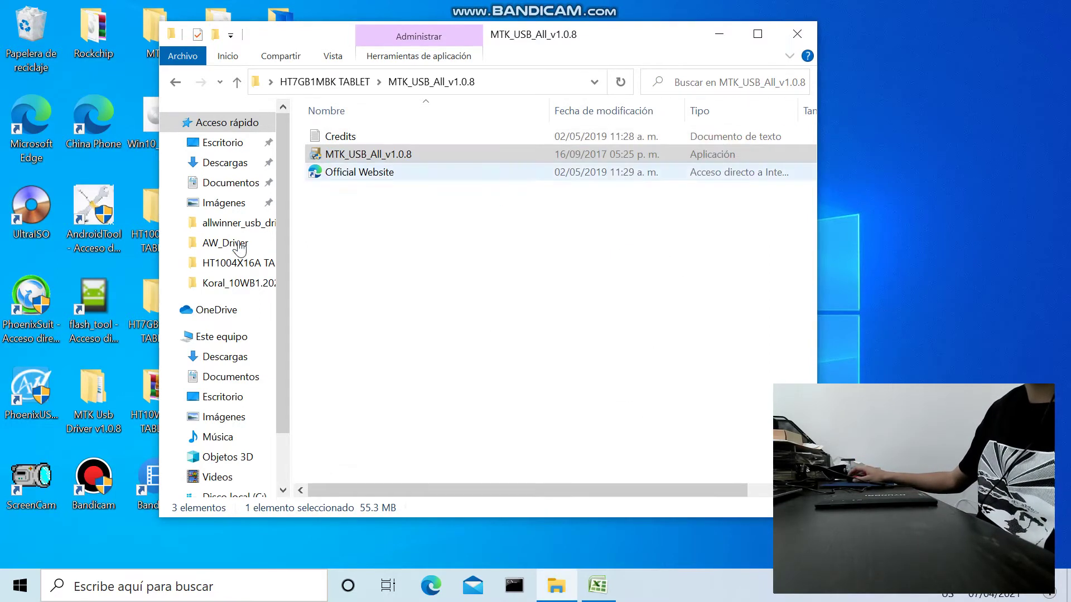
Launch flash_tool as administrator from the SP_Flash_Tool_v5.2016_Win folder in HT7GB1MBK TABLET.
click(176, 84)
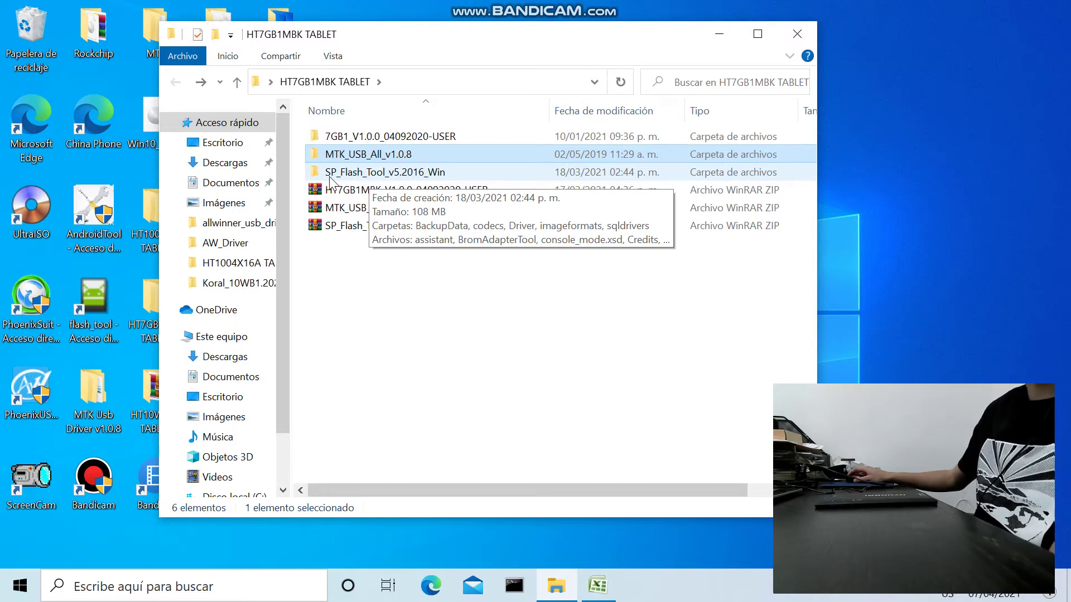
click(401, 172)
click(400, 172)
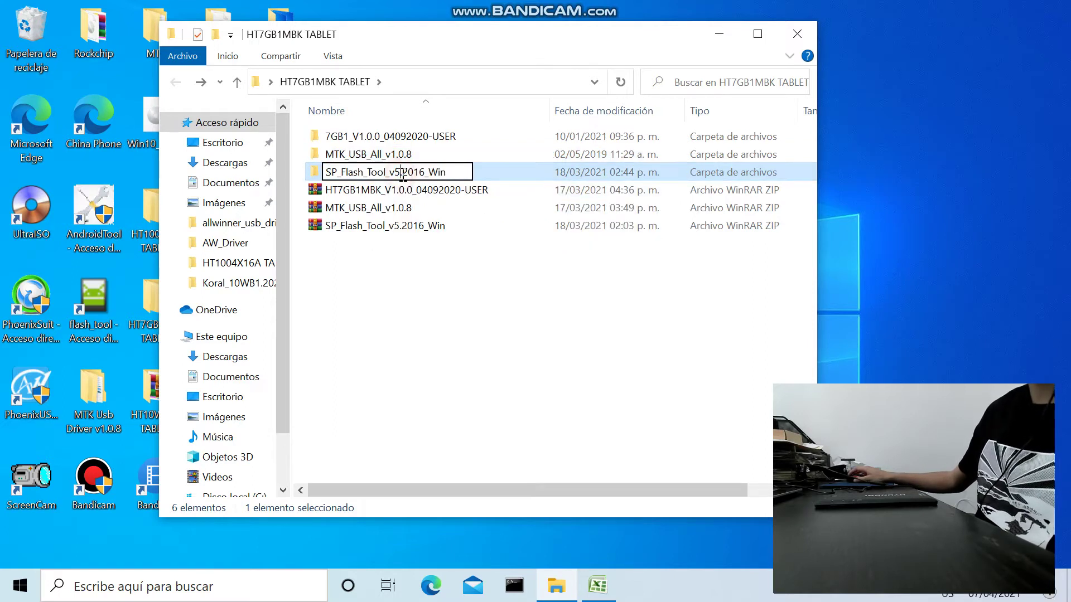
double_click(483, 173)
scroll(366, 340, down, 2)
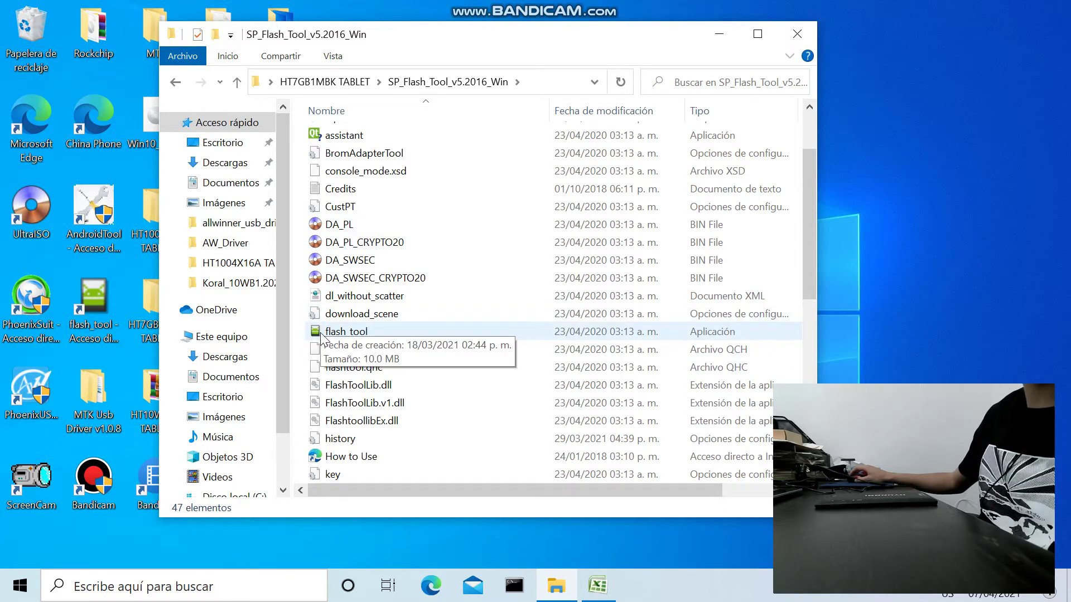
right_click(396, 328)
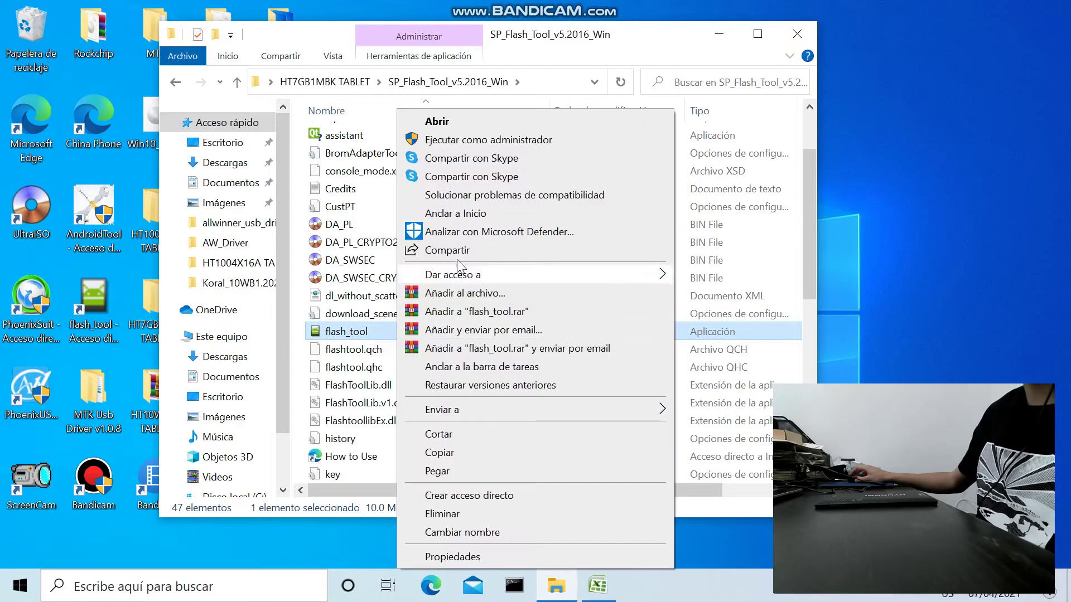
click(481, 141)
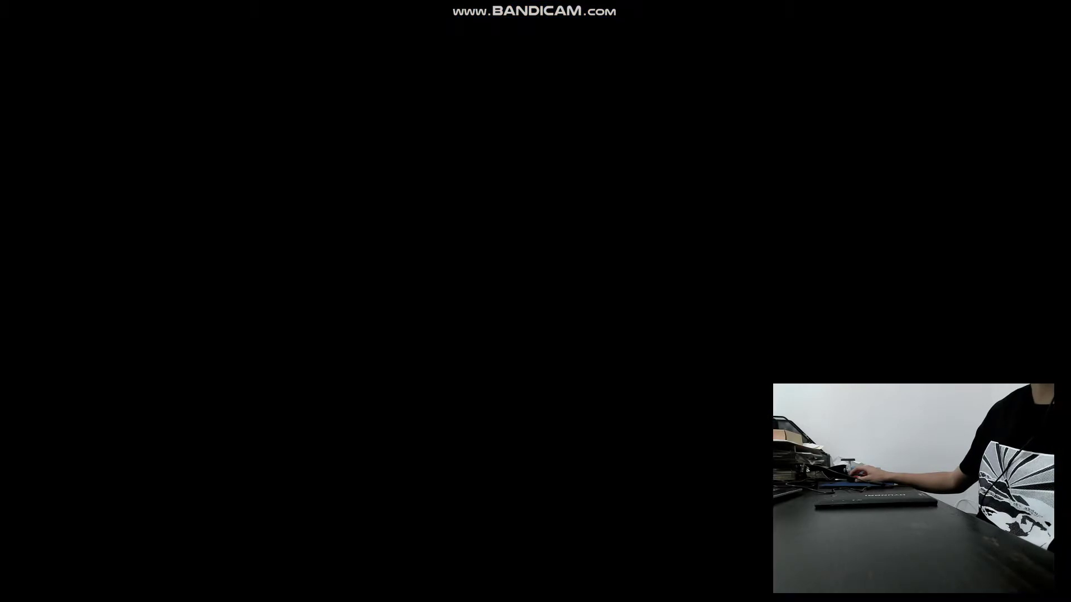
click(446, 411)
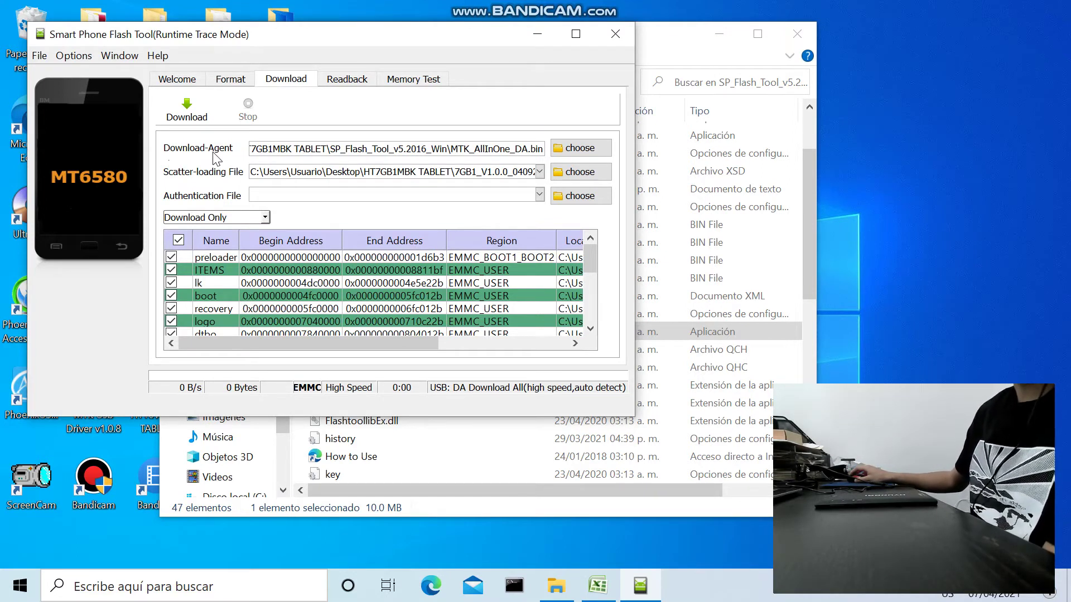
Load MTK_AllInOne_DA from the desktop's HT7GB1MBK TABLET\SP_Flash_Tool_v5.2016_Win folder as the download agent.
click(578, 148)
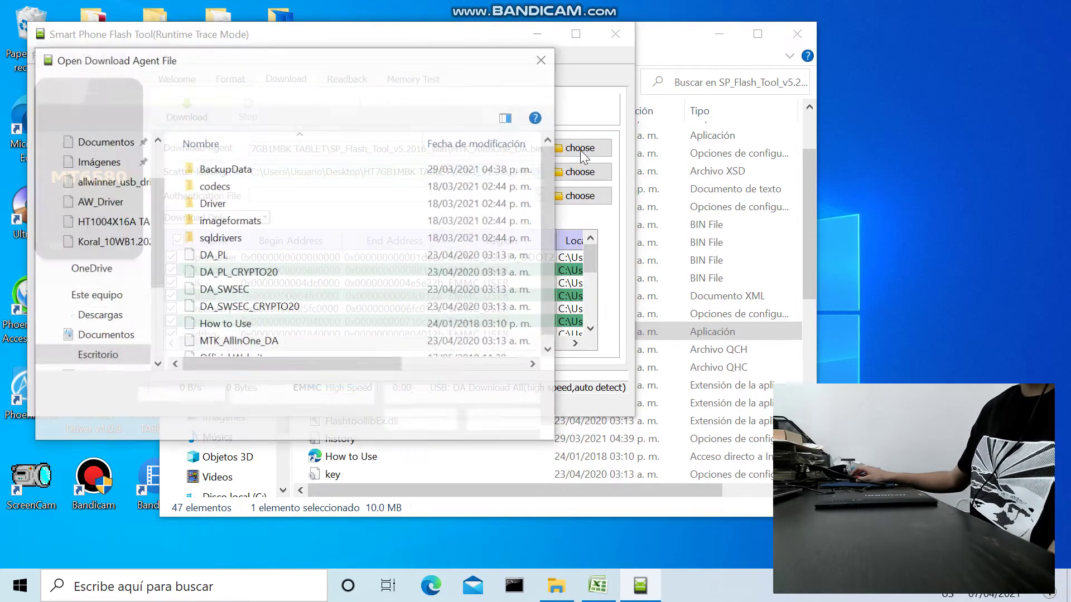
scroll(104, 267, up, 2)
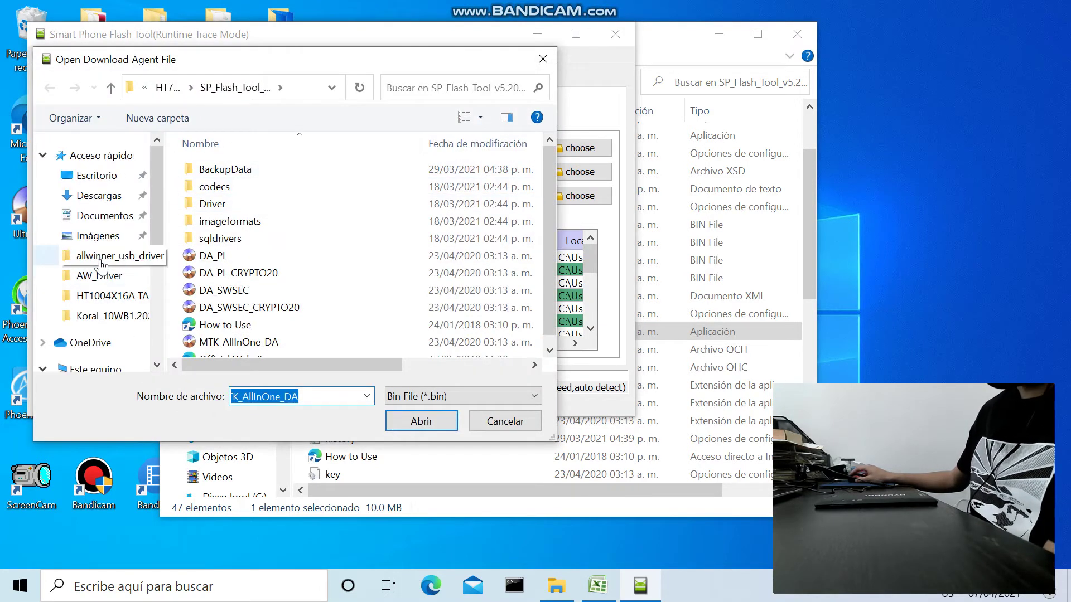
click(101, 177)
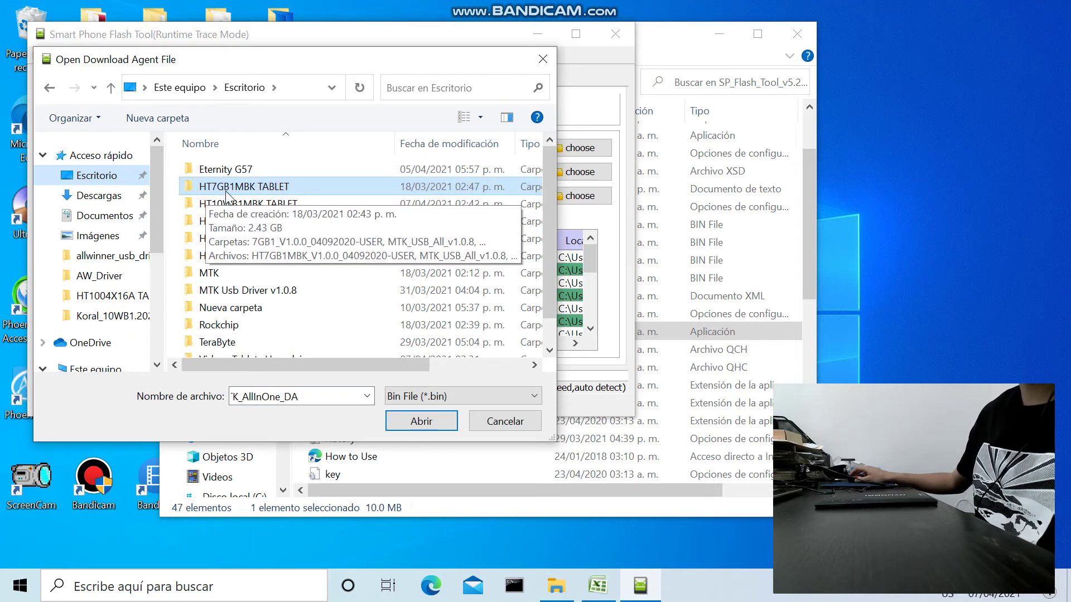
double_click(286, 190)
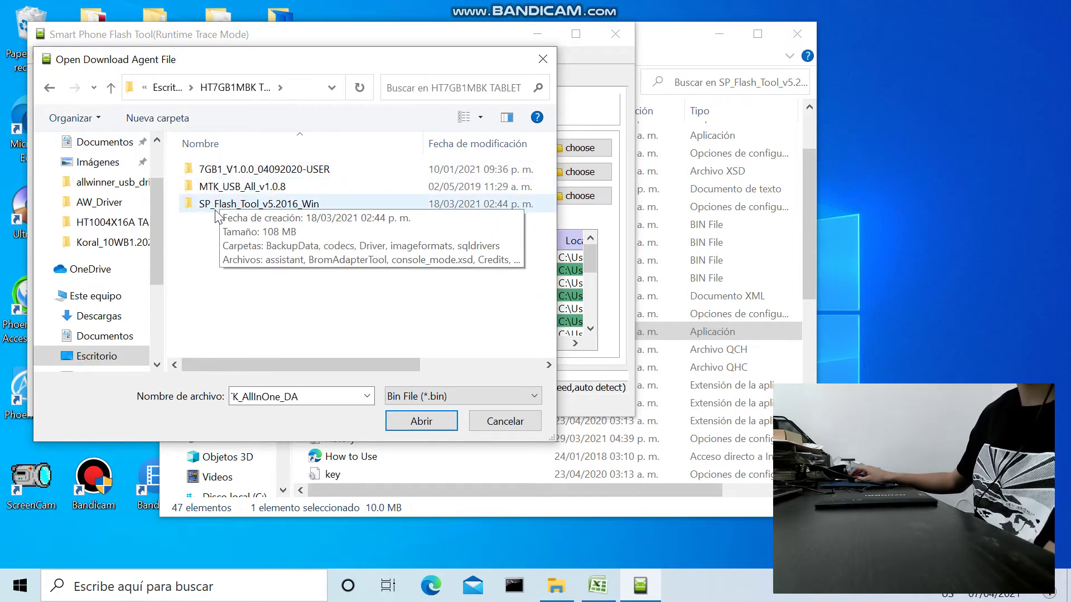
double_click(247, 205)
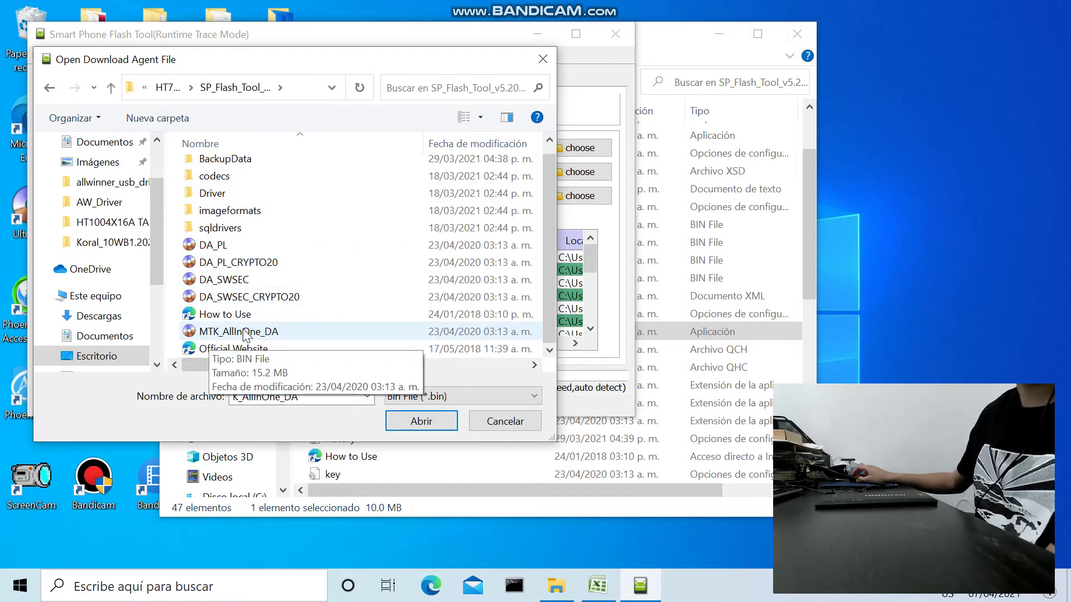
click(272, 333)
click(413, 421)
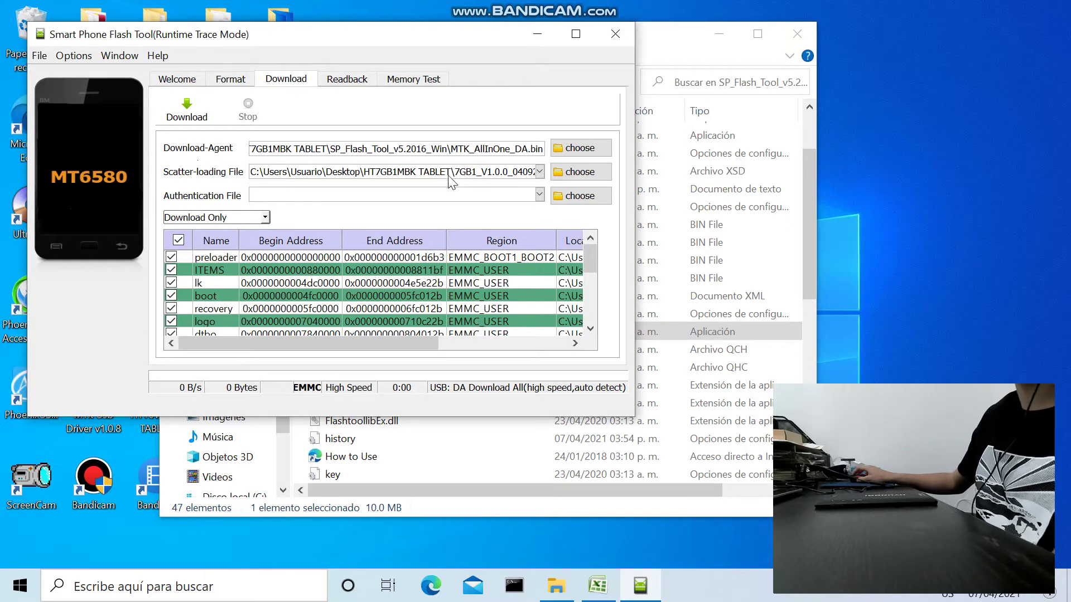
Load MT6580_Android_scatter from the 7GB1_V1.0.0_04092020-USER folder in HT7GB1MBK TABLET as the scatter-loading file.
click(580, 173)
scroll(112, 184, up, 3)
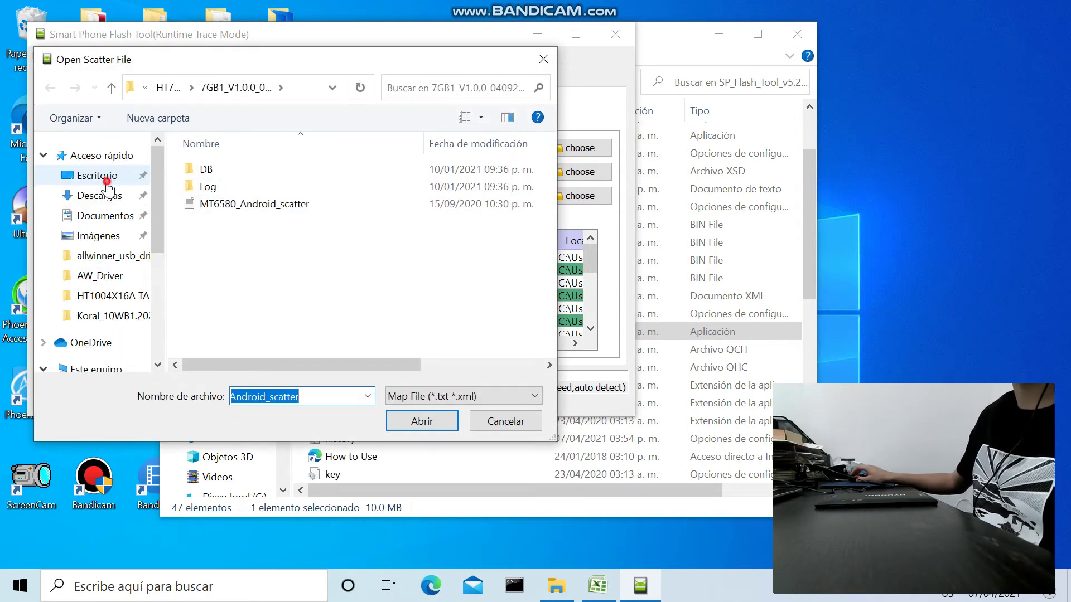
click(107, 181)
double_click(214, 187)
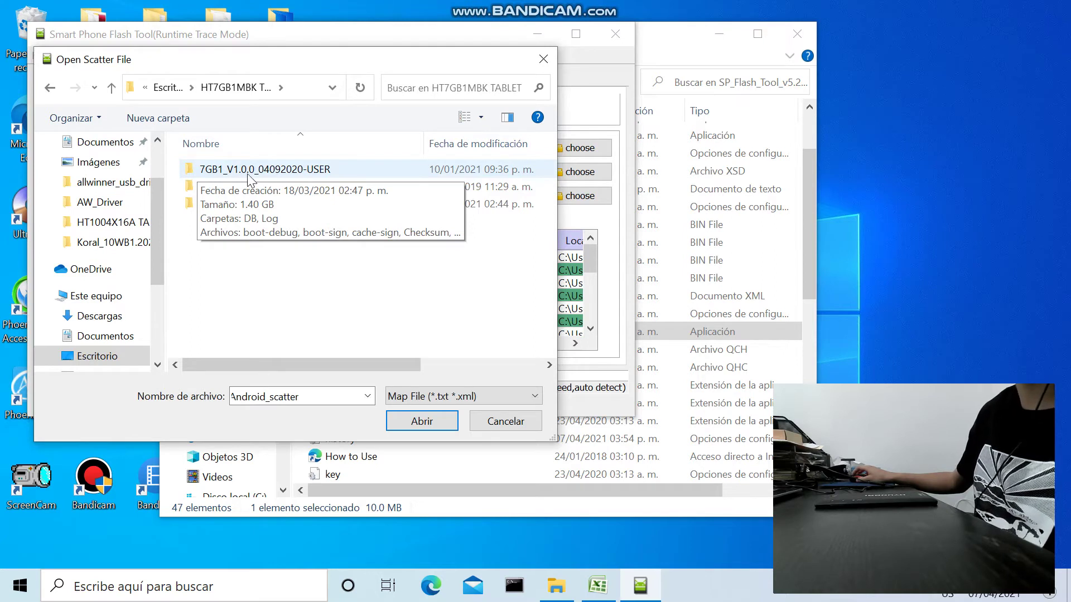
click(222, 170)
click(223, 170)
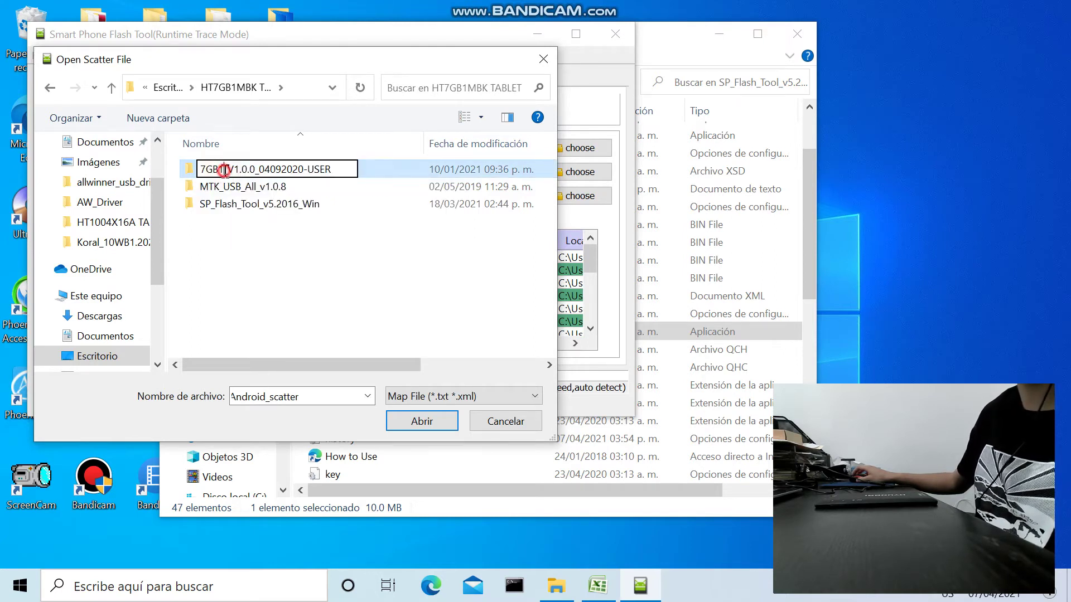
double_click(362, 167)
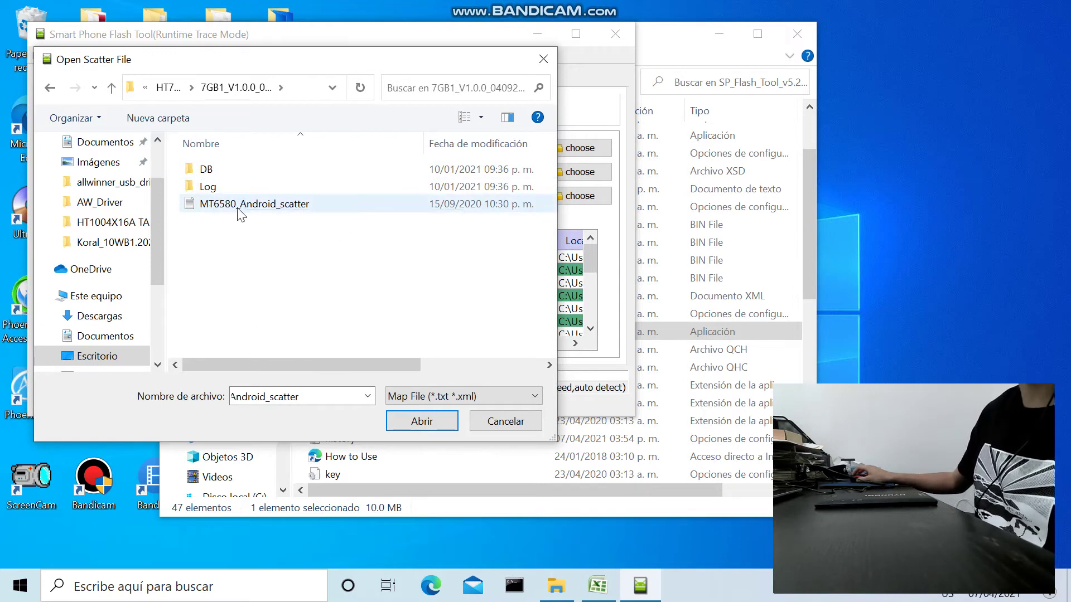
click(267, 204)
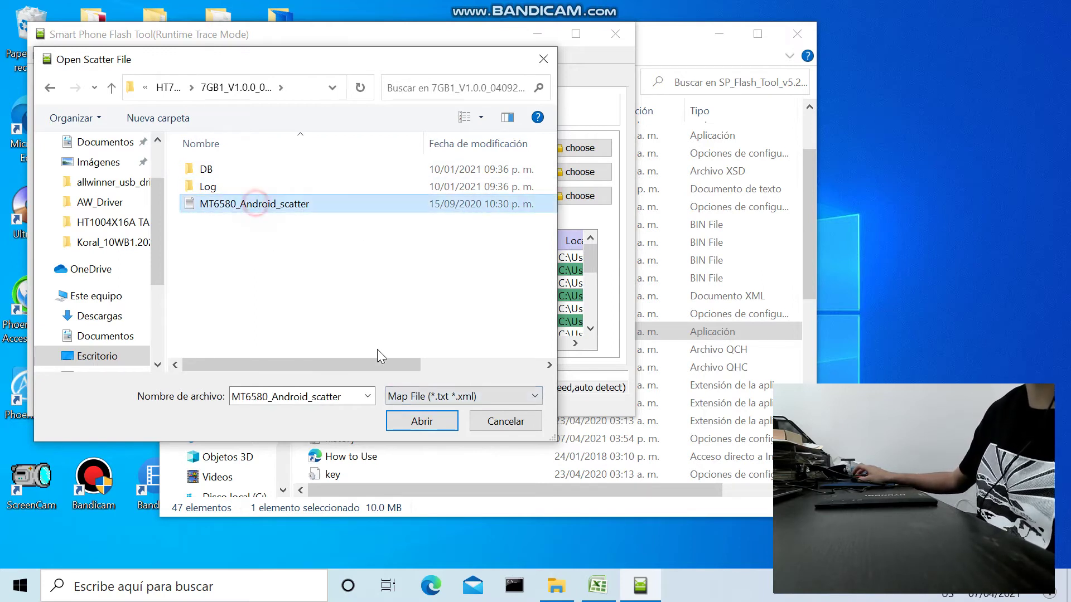
click(401, 420)
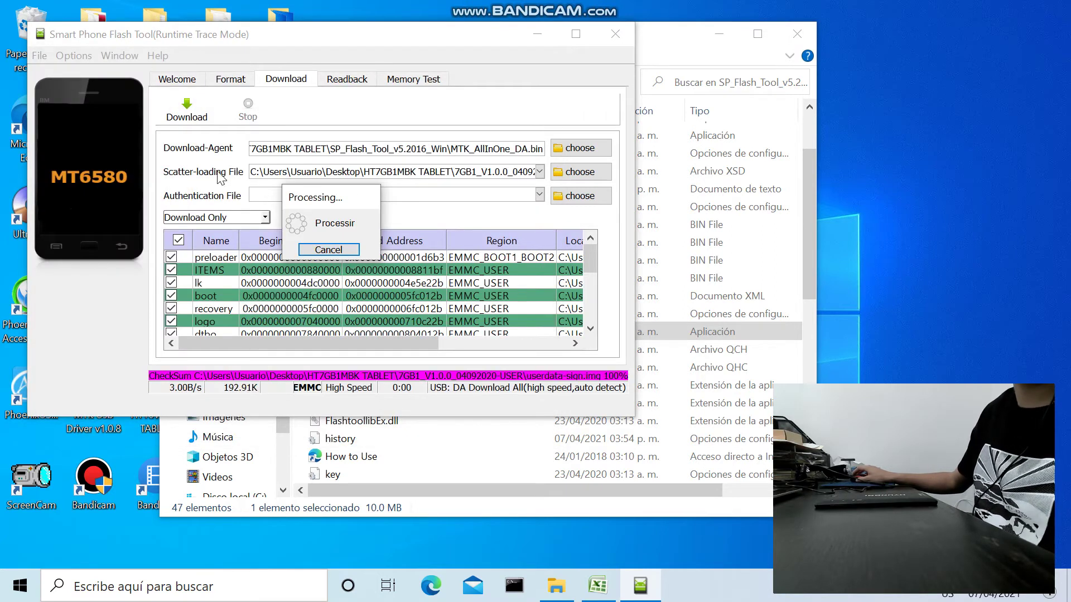
Set the download mode to Firmware Upgrade and start flashing the loaded firmware to the tablet.
scroll(266, 279, down, 4)
scroll(266, 290, up, 5)
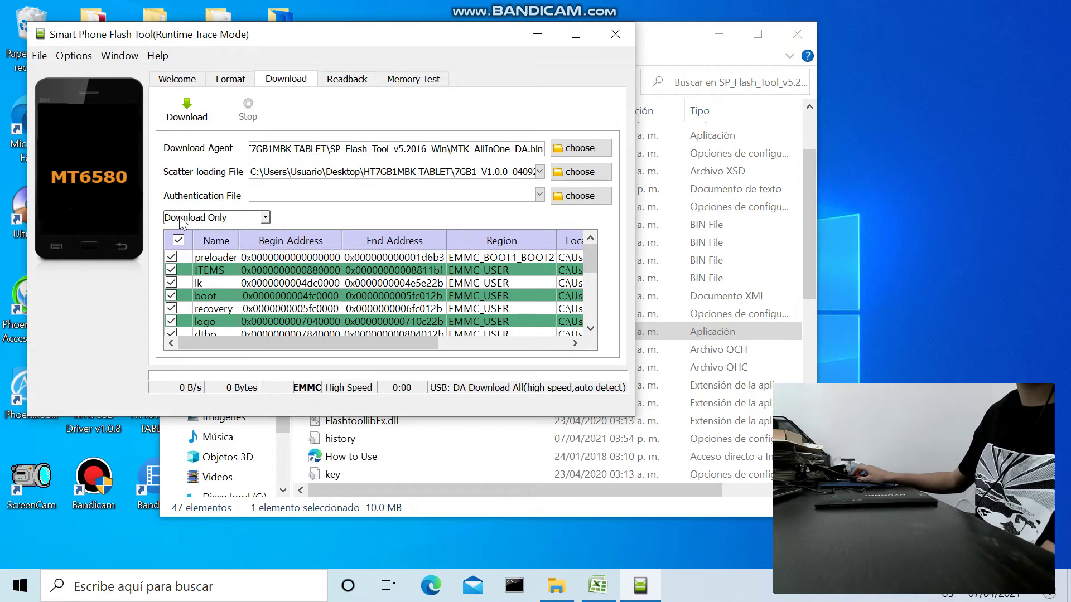
click(266, 218)
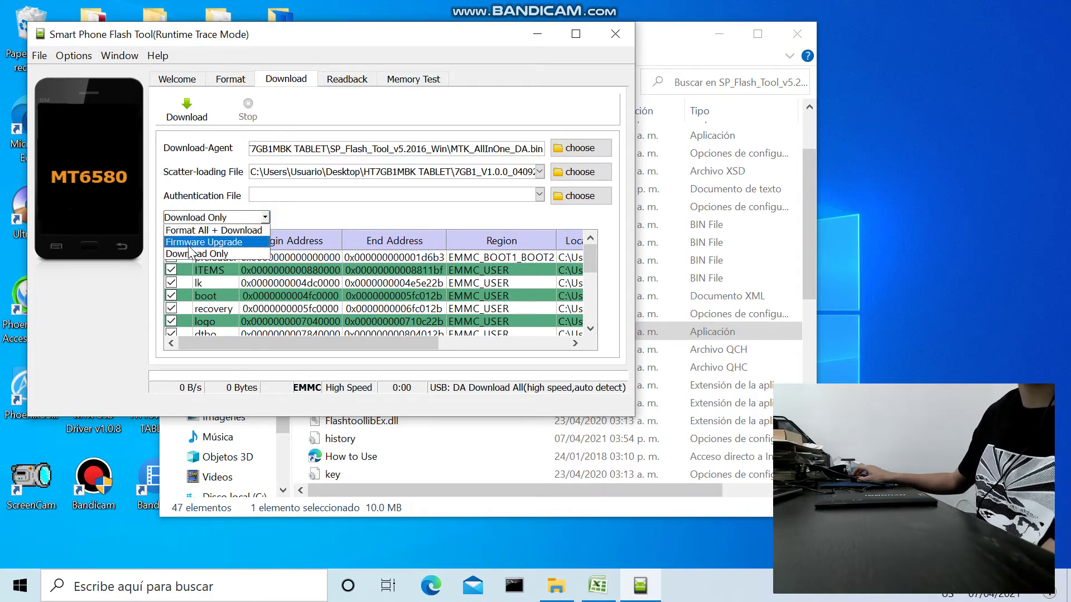
click(230, 244)
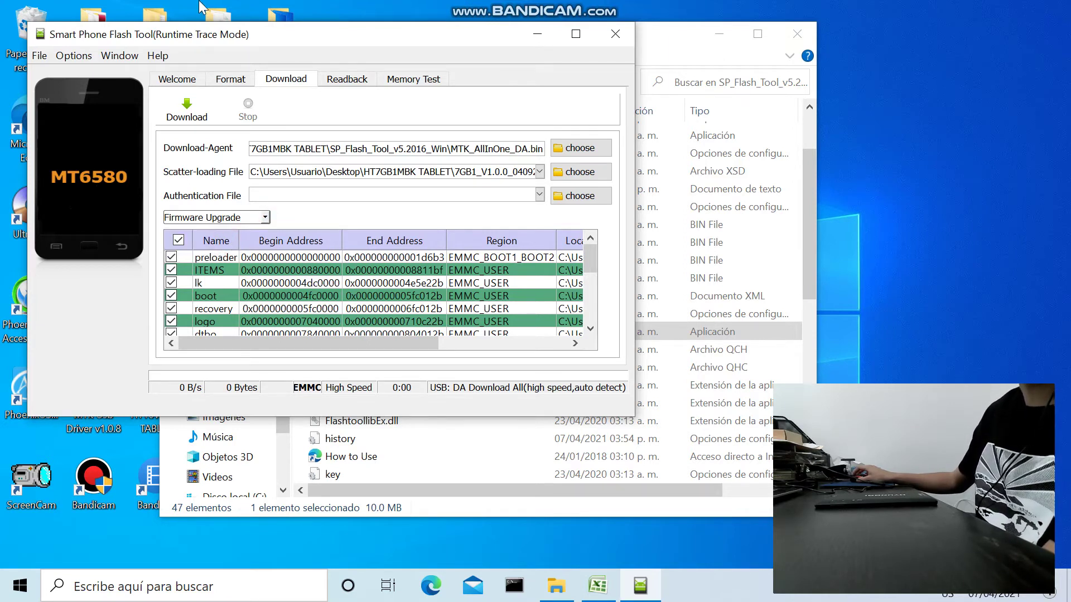
click(188, 116)
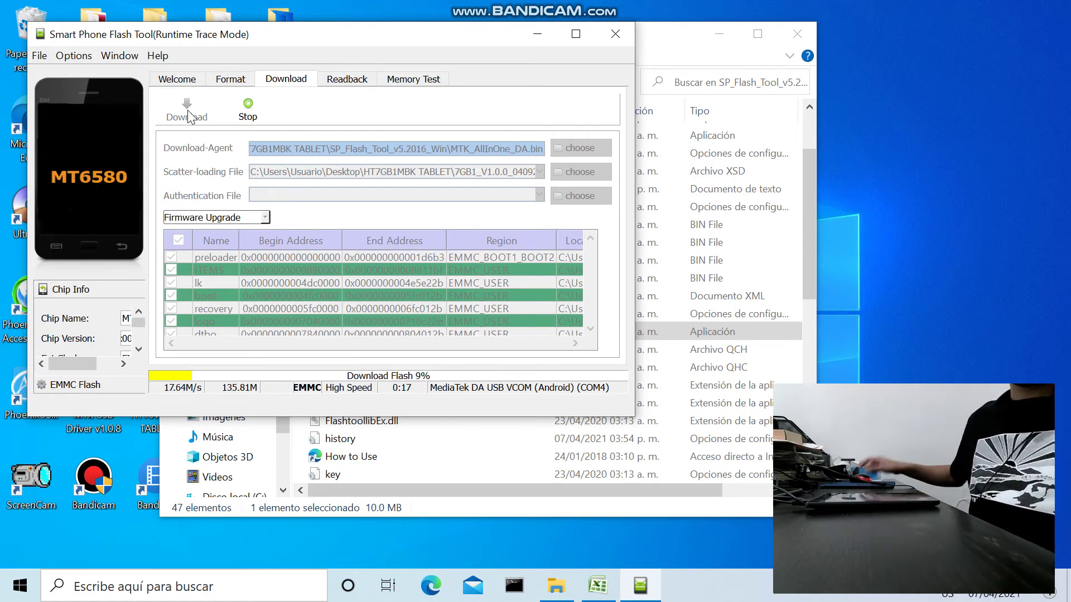
Dismiss the completion notice once flashing has finished and close Smart Phone Flash Tool.
mouse_move(623, 6)
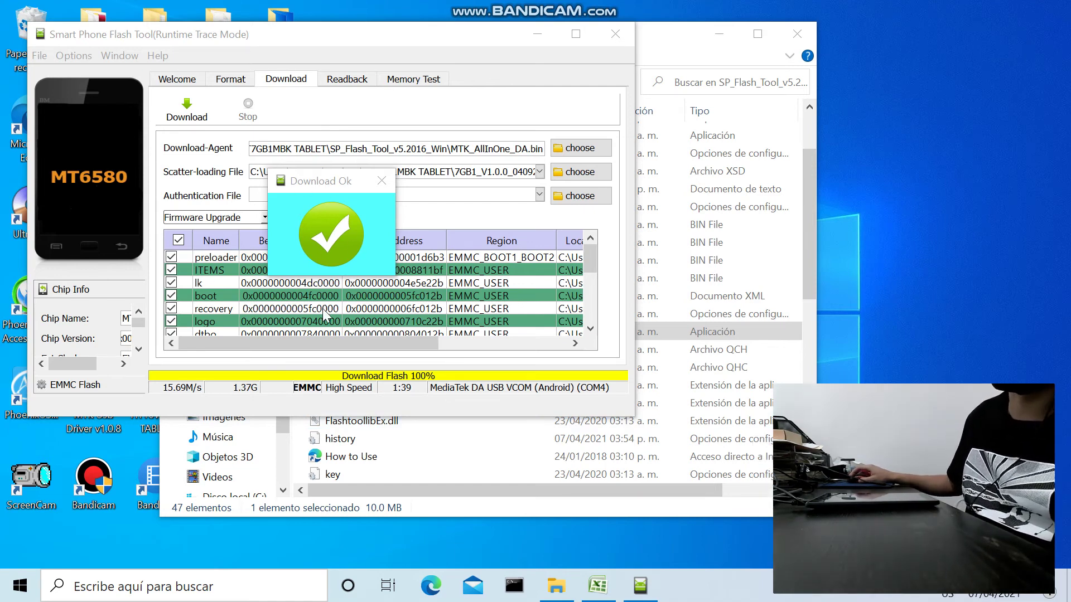
click(390, 182)
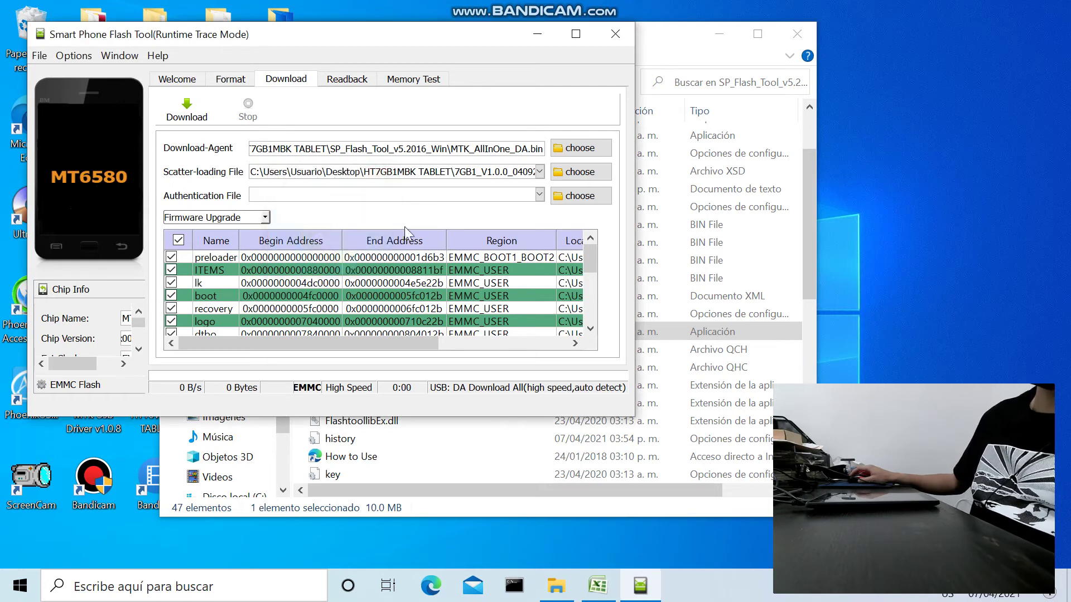
click(619, 43)
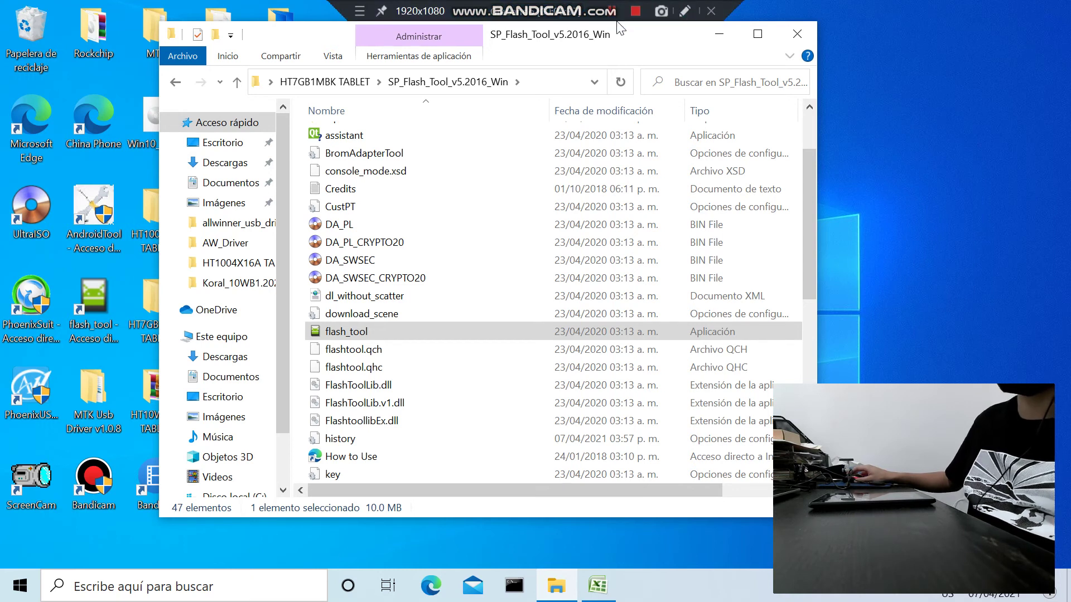
mouse_move(605, 10)
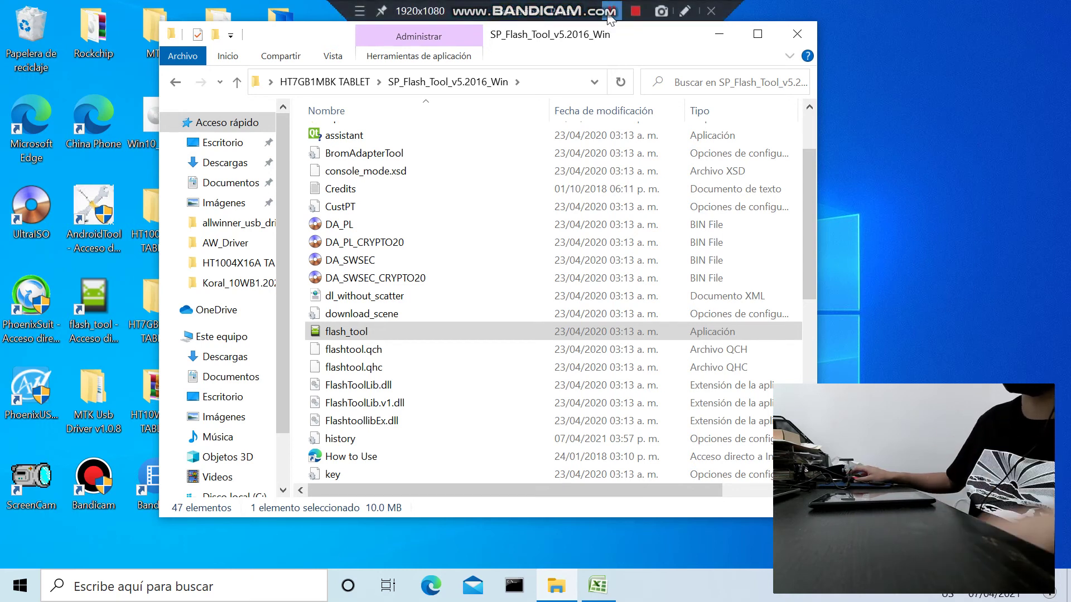
click(610, 17)
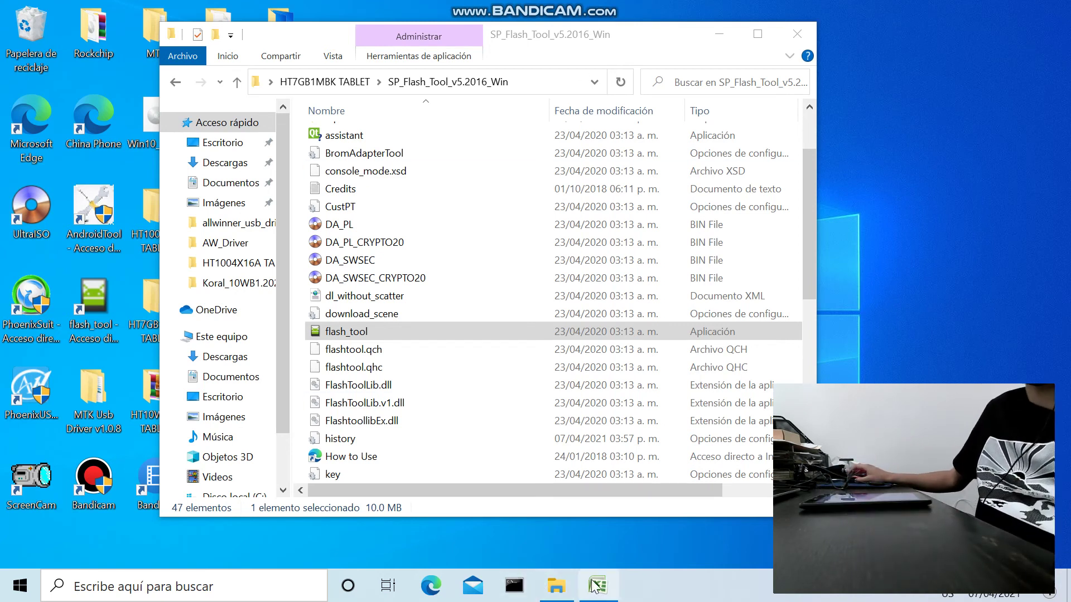
Switch to the tablet inventory workbook in Excel and examine the HT7GB1MBK row's specifications, Android version, firmware tool and firmware files.
mouse_move(586, 575)
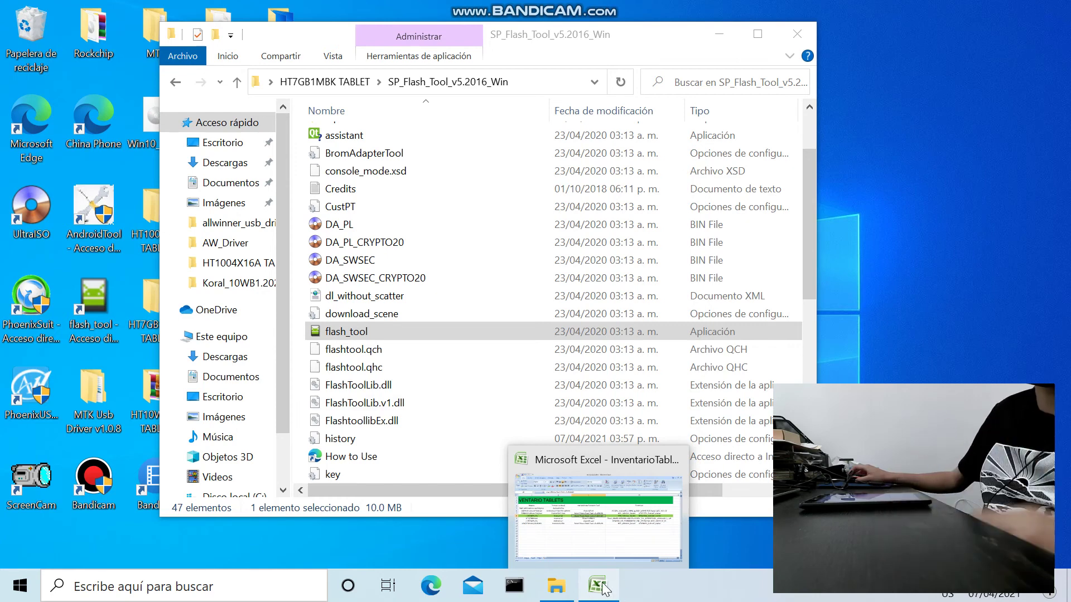
click(607, 593)
key(Left)
key(Left)
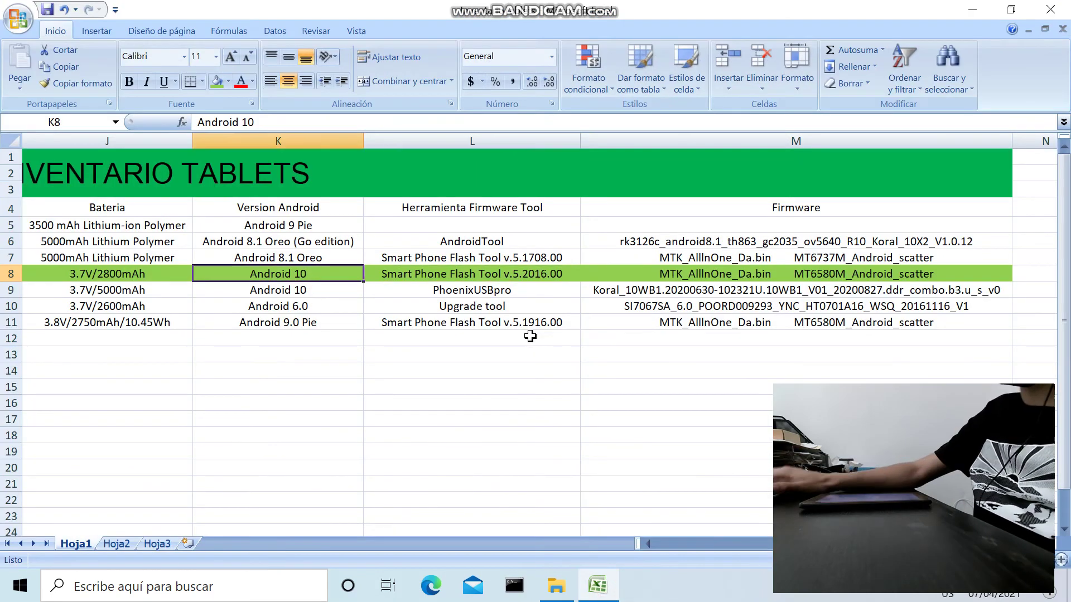
key(Home)
key(Right)
key(Right)
key(Right)
key(Right)
key(Right)
key(Right)
key(Right)
key(Right)
key(Right)
key(Right)
key(Right)
key(Right)
key(Right)
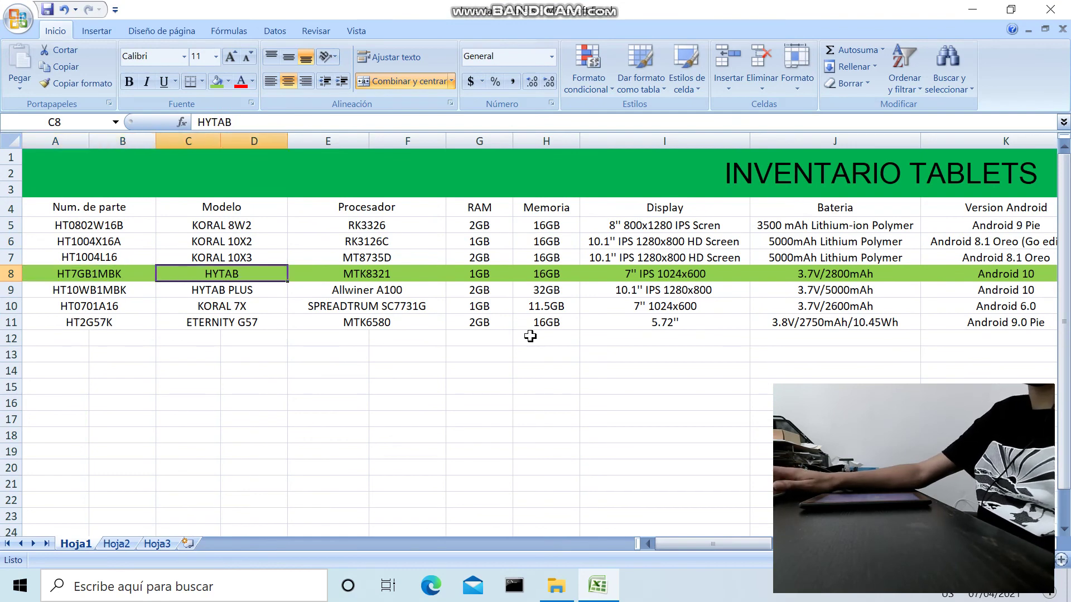
key(Left)
key(Left)
key(Left)
key(Left)
key(Left)
key(Left)
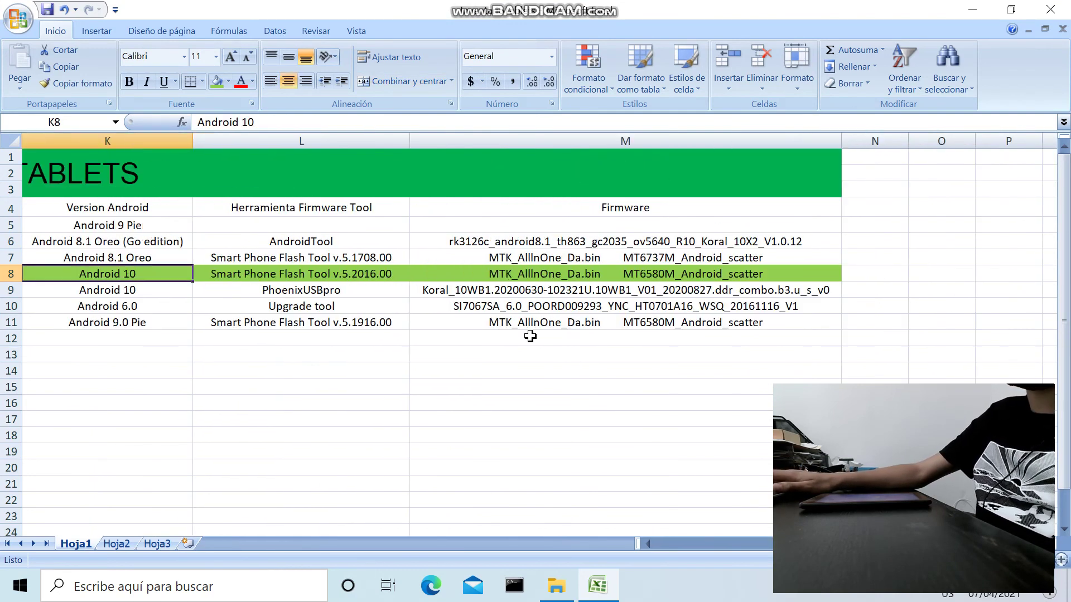
key(Left)
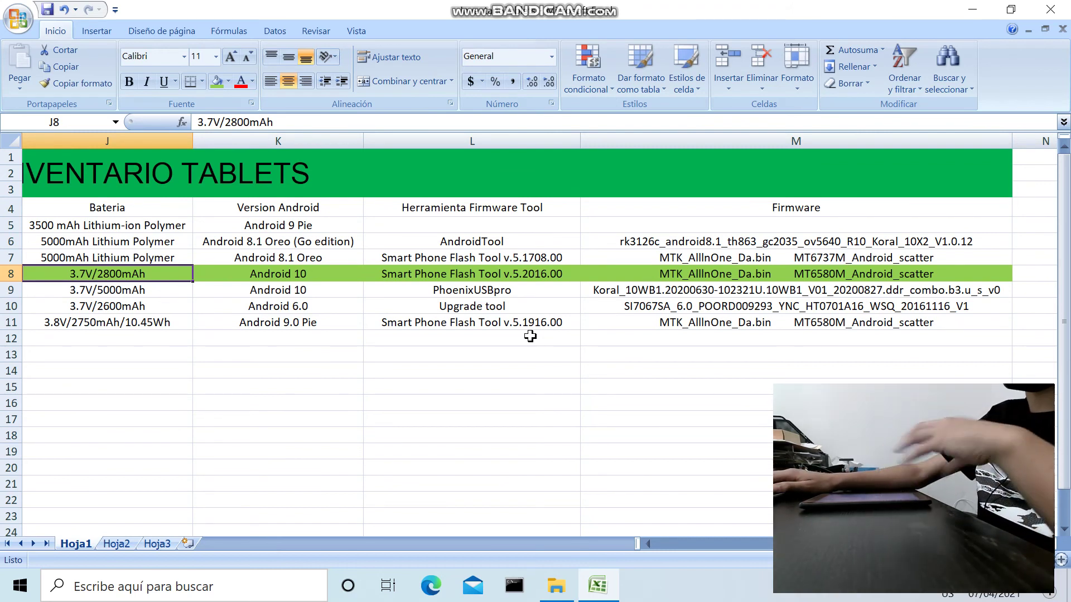
key(Right)
key(Right)
key(Right)
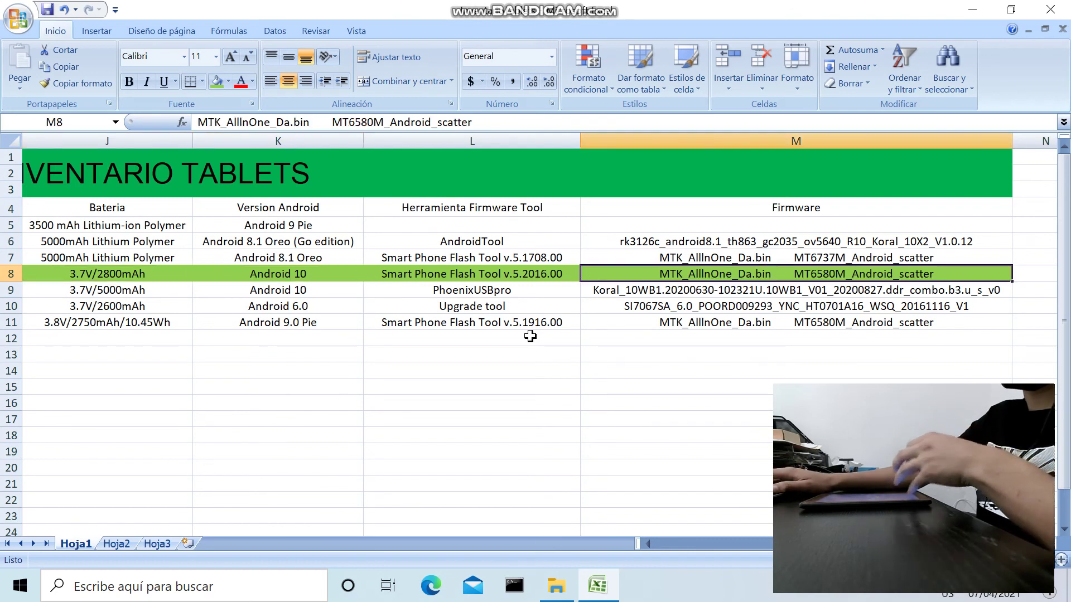
key(Left)
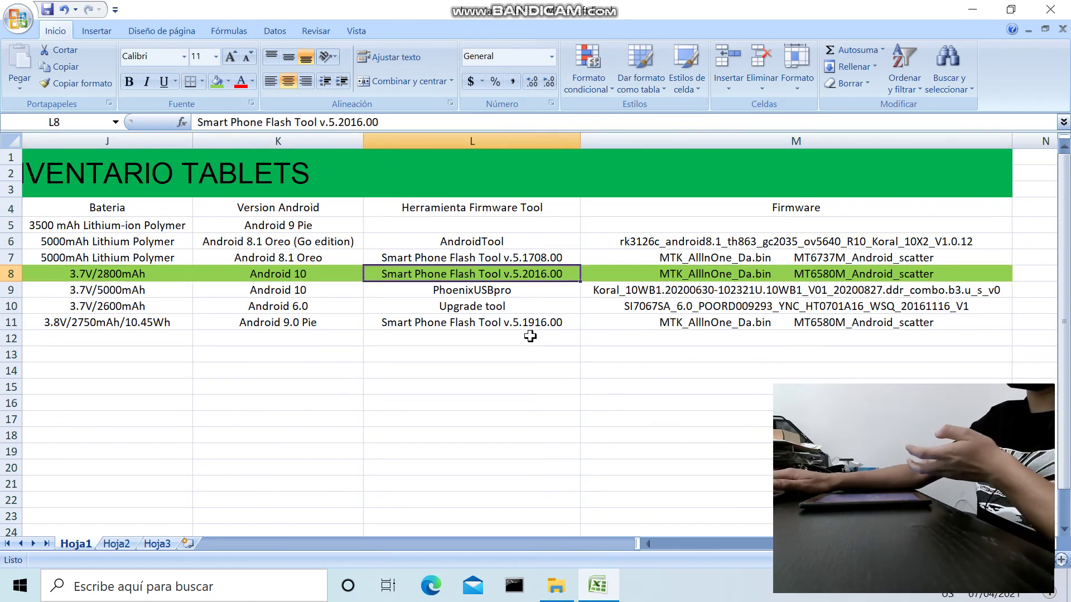